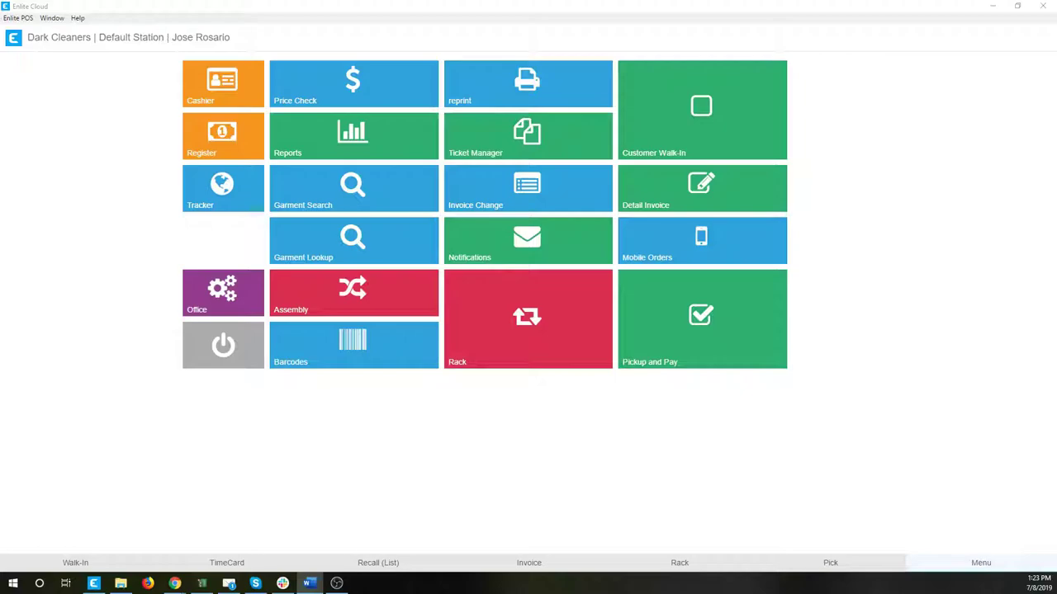
Sign in with the employee PIN, search the customer's name, and open their invoice.
click(693, 112)
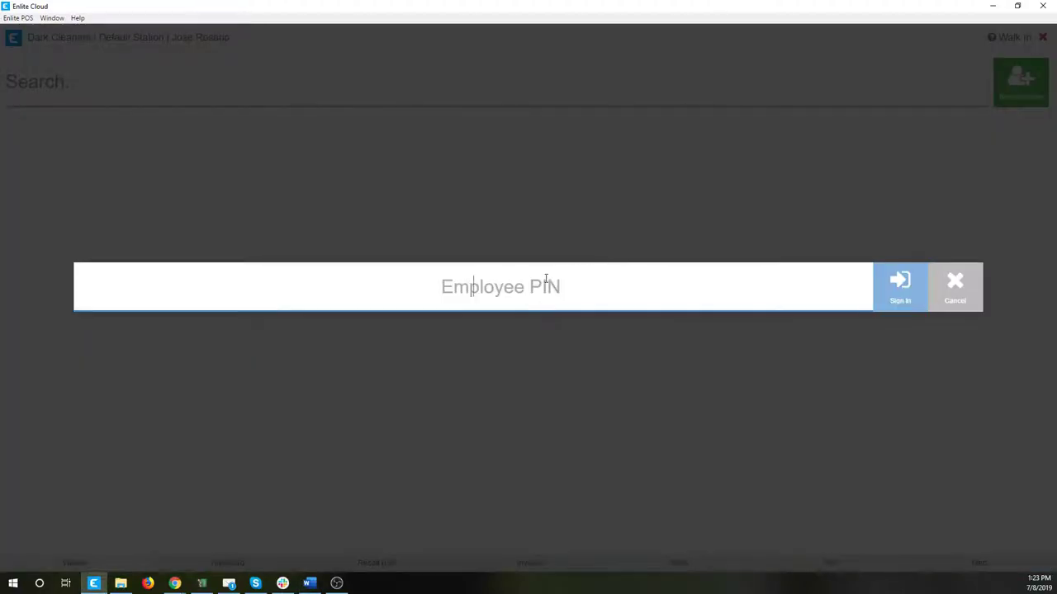
text(1234)
key(Return)
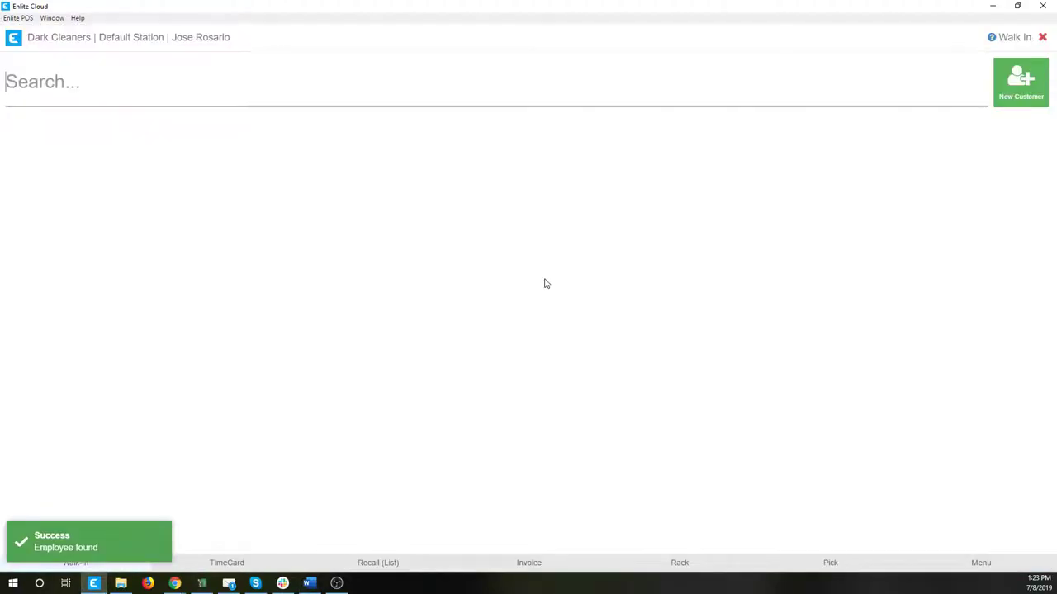
text(diane)
key(Return)
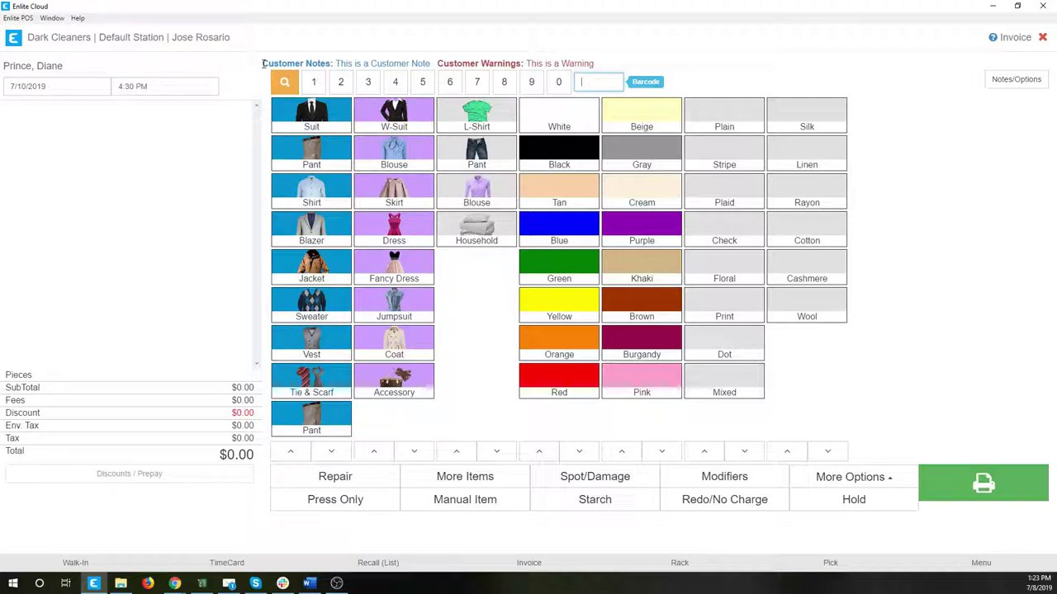
drag(262, 64, 610, 63)
click(941, 130)
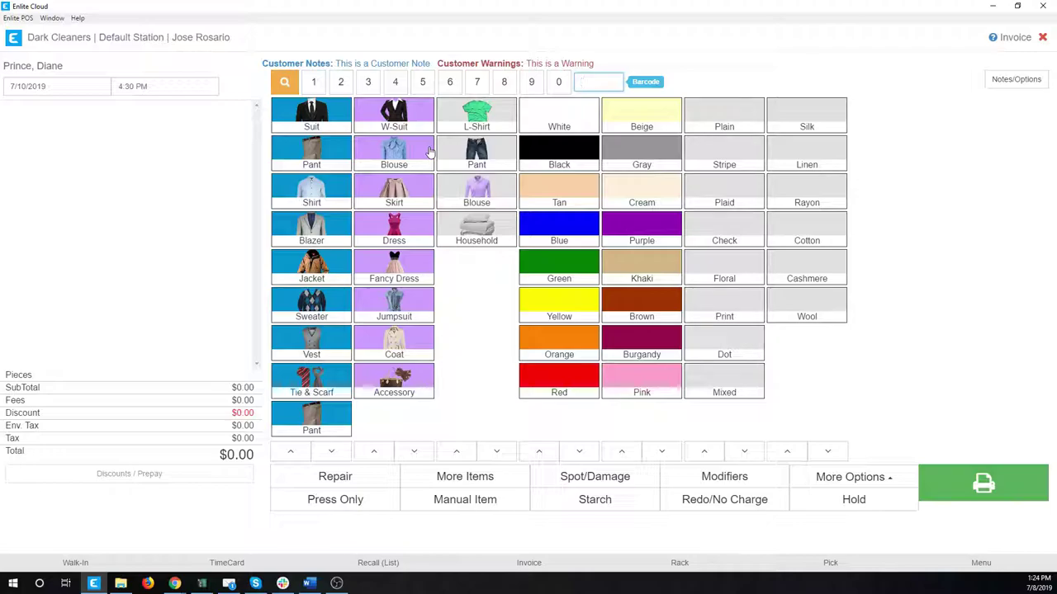
Enter barcode 201907081 to create a new garment line on the invoice.
text(01907081)
key(Return)
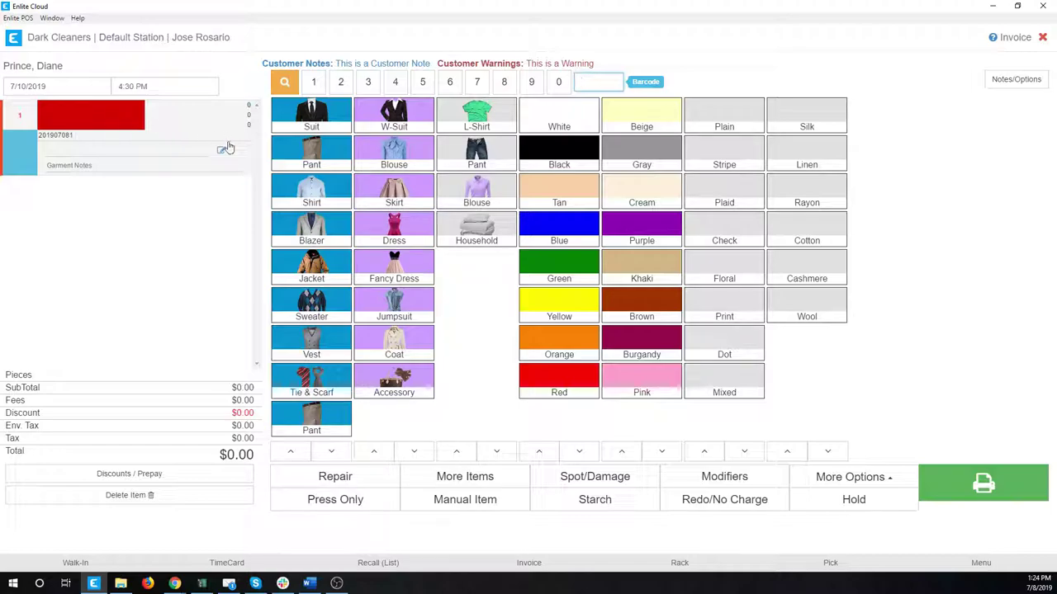
Make the barcoded garment a long skirt marked Purple, Stripe and Cotton.
click(394, 191)
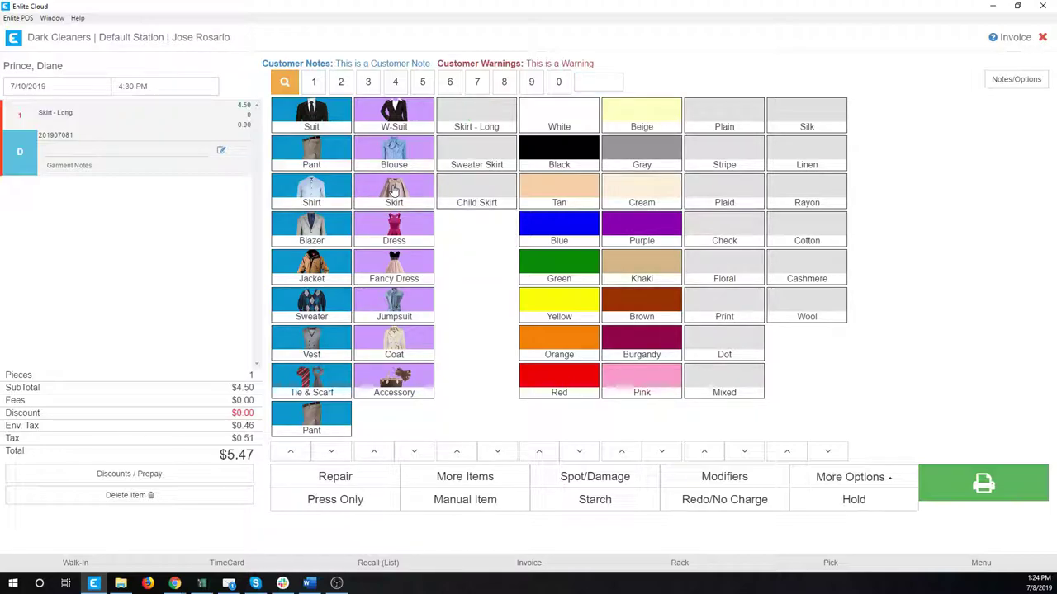
click(638, 228)
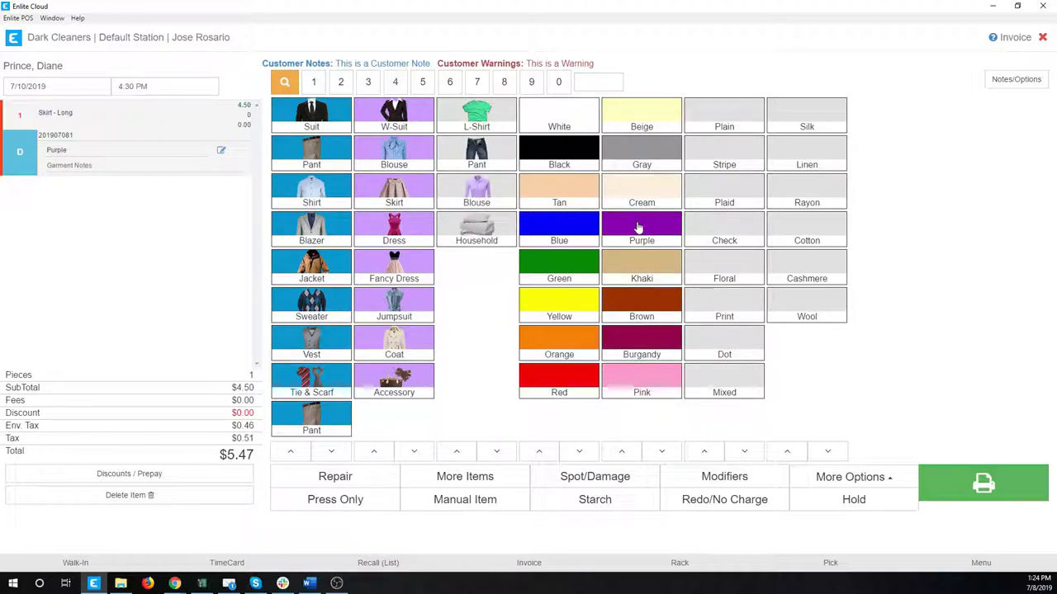
click(727, 164)
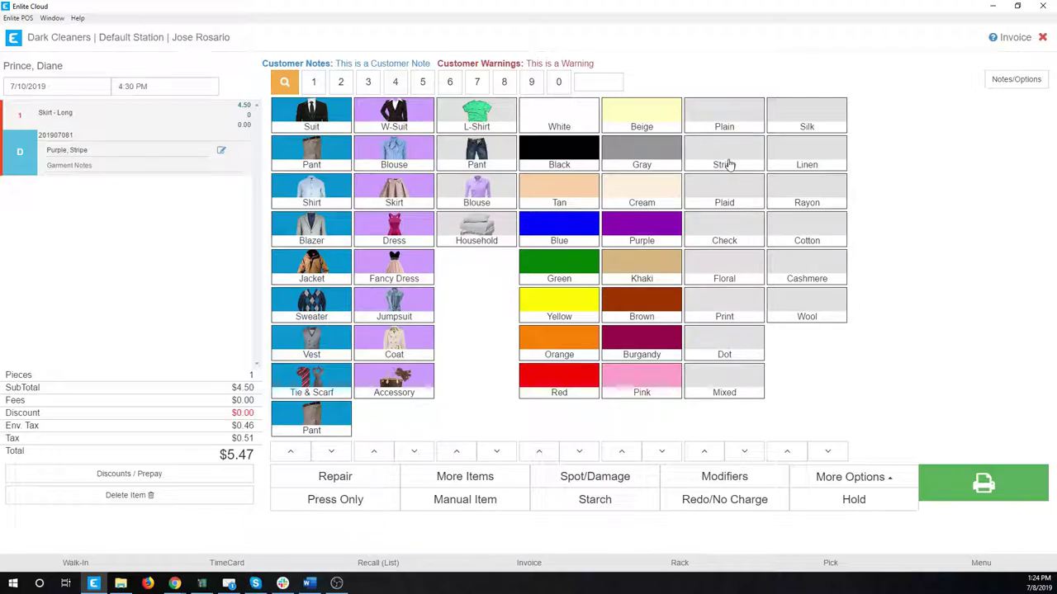
click(806, 234)
Add the garment note 'This is a Garment Note' to the skirt.
click(75, 165)
click(61, 164)
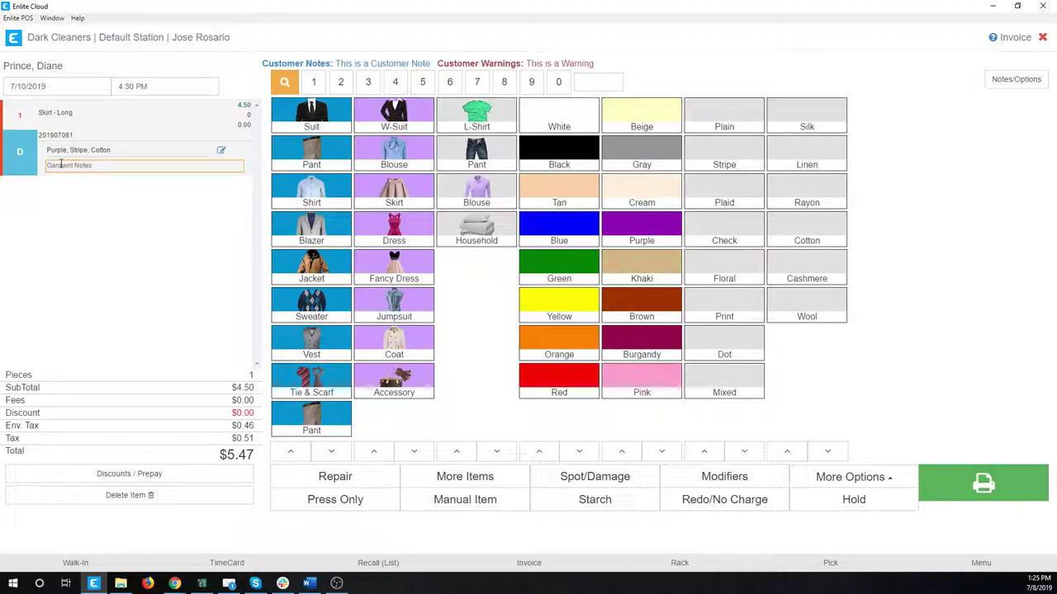
text(This is a Garment Note)
click(117, 247)
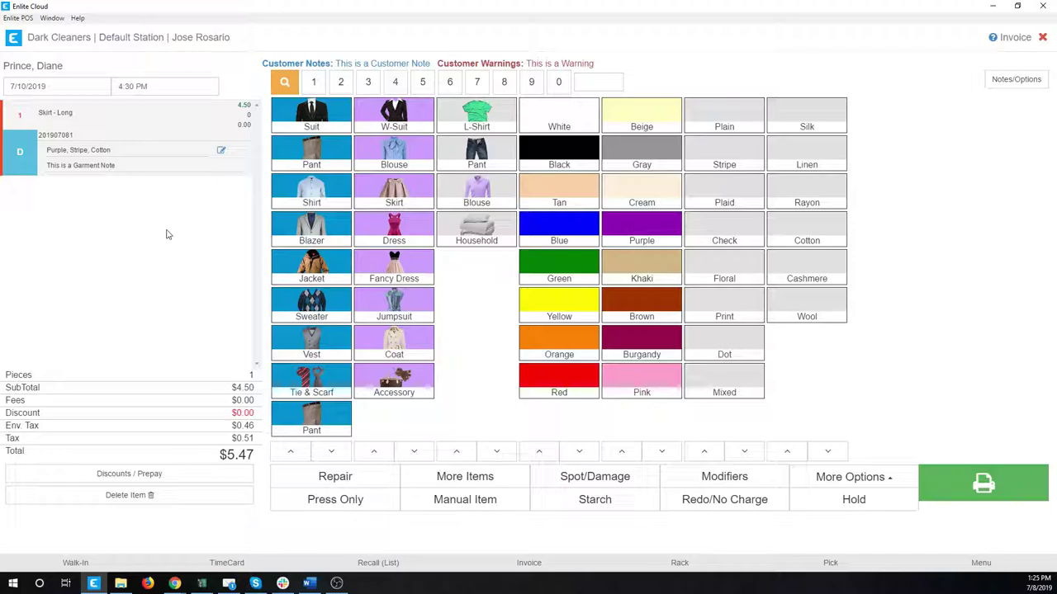
Look up barcode 201907081 to confirm it is already on this invoice.
click(597, 81)
text(201907081)
click(641, 81)
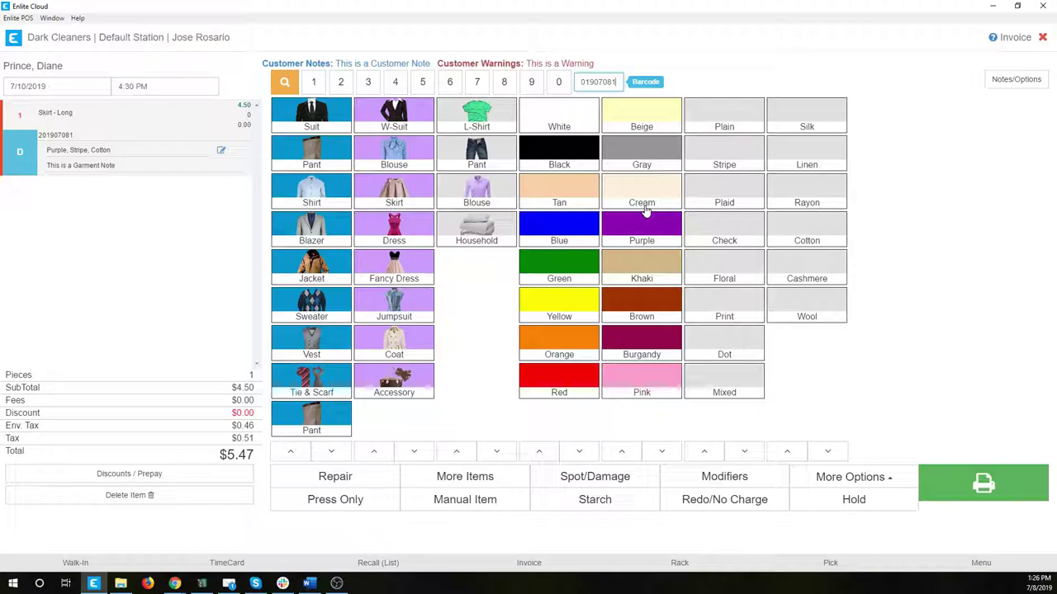
Enter barcode 201907082 as a new garment and set it to Pants at $4.00.
key(BackSpace)
text(2)
key(Return)
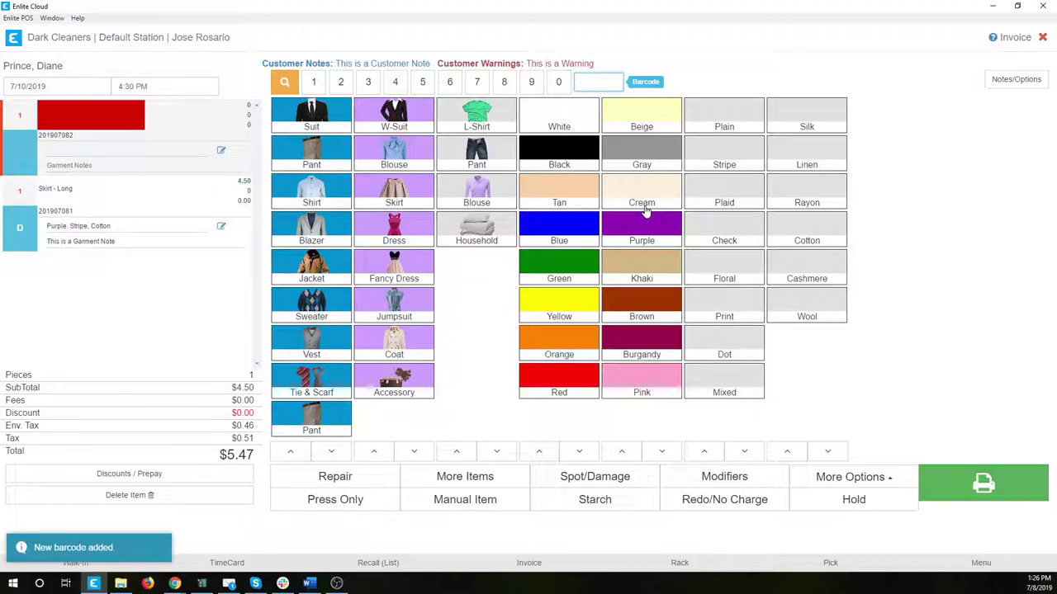
click(316, 150)
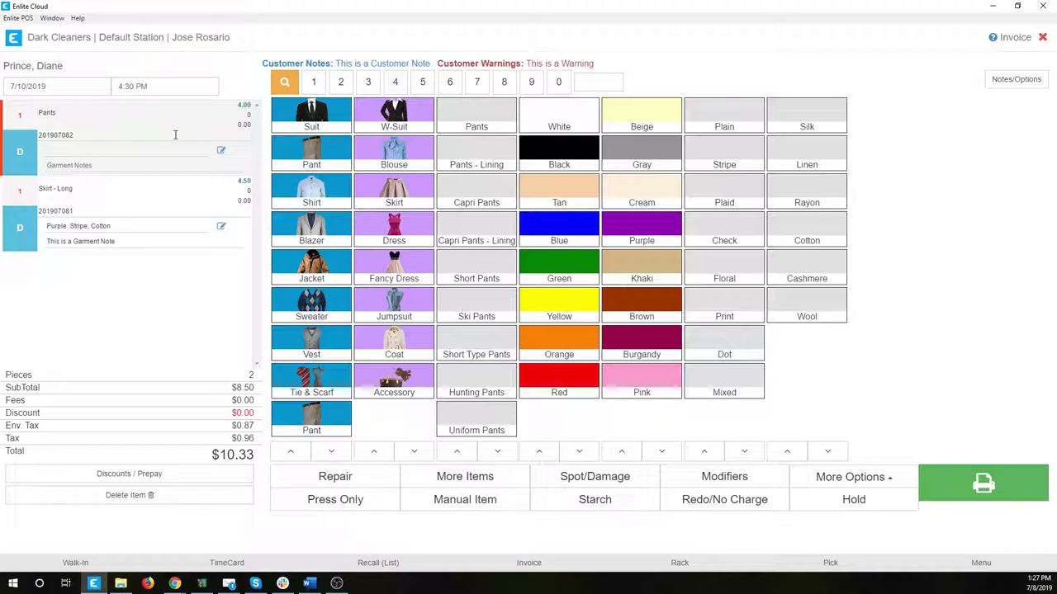
Mark the pants as Blue, Plain and Cotton.
click(578, 229)
click(742, 114)
click(800, 225)
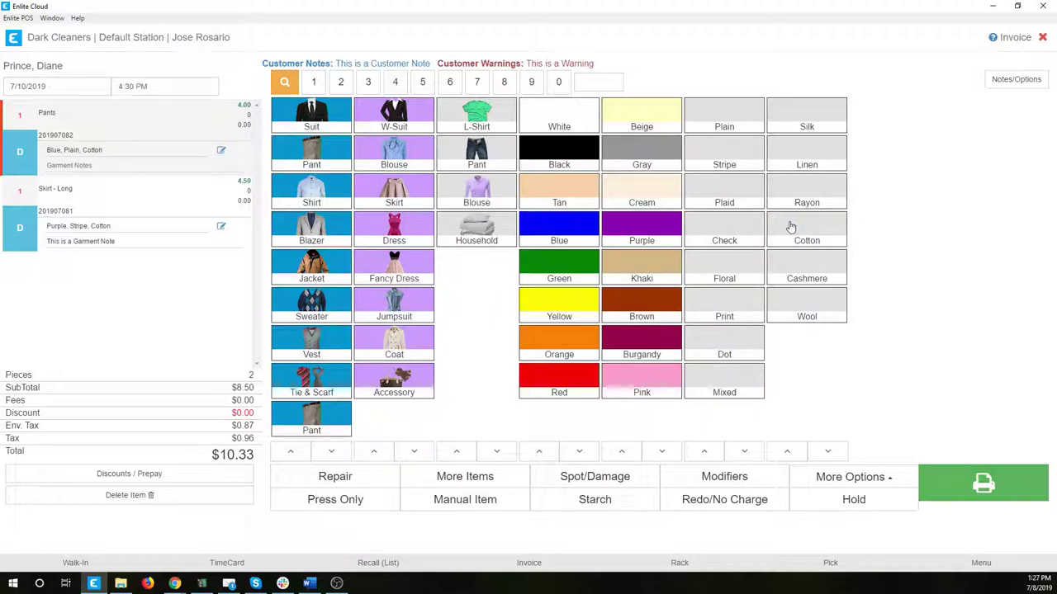
Add a Pants Hem repair ($9.90) with cleaning, bringing the total to $20.23.
click(326, 479)
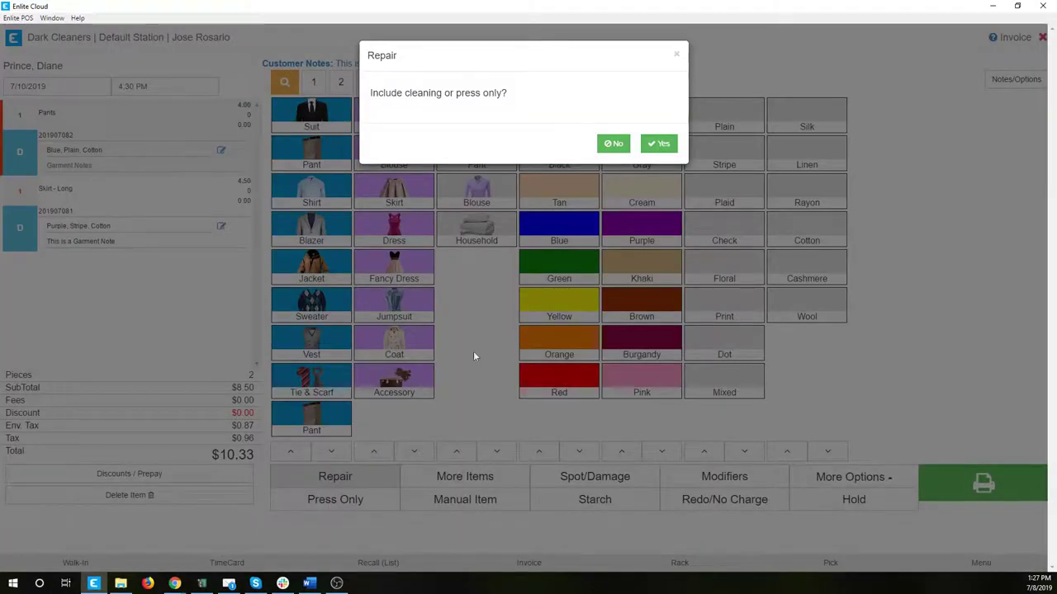
click(659, 145)
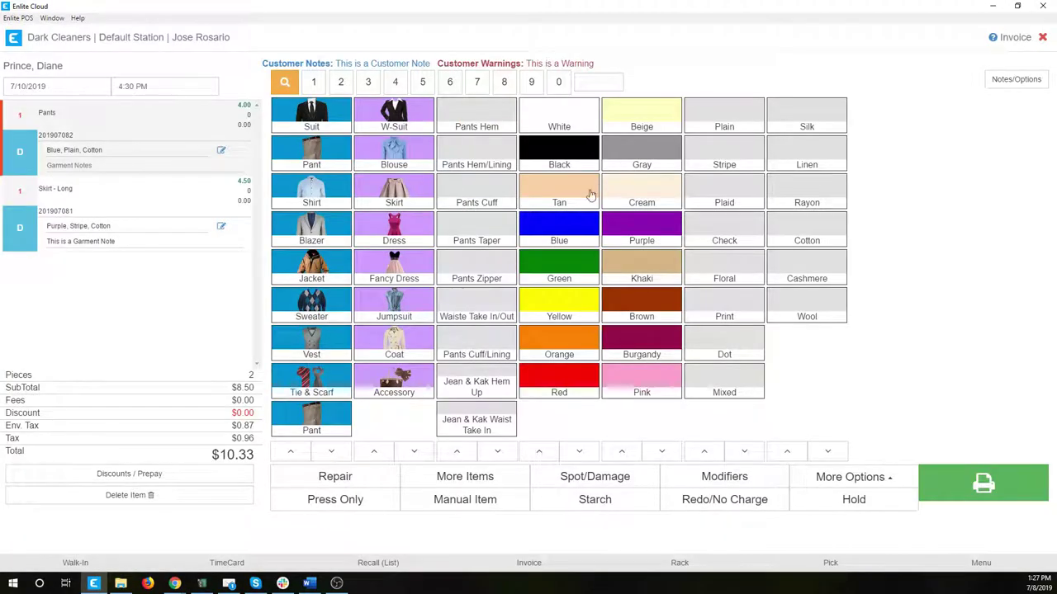
click(474, 115)
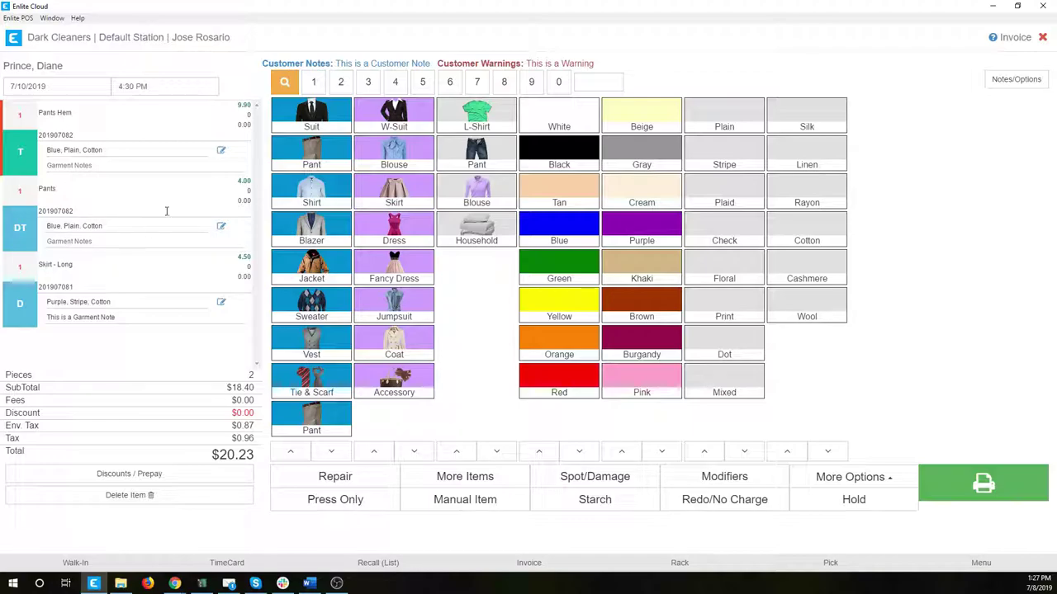
Finish and save ticket 826 without notes, leaving a fresh empty ticket.
click(981, 485)
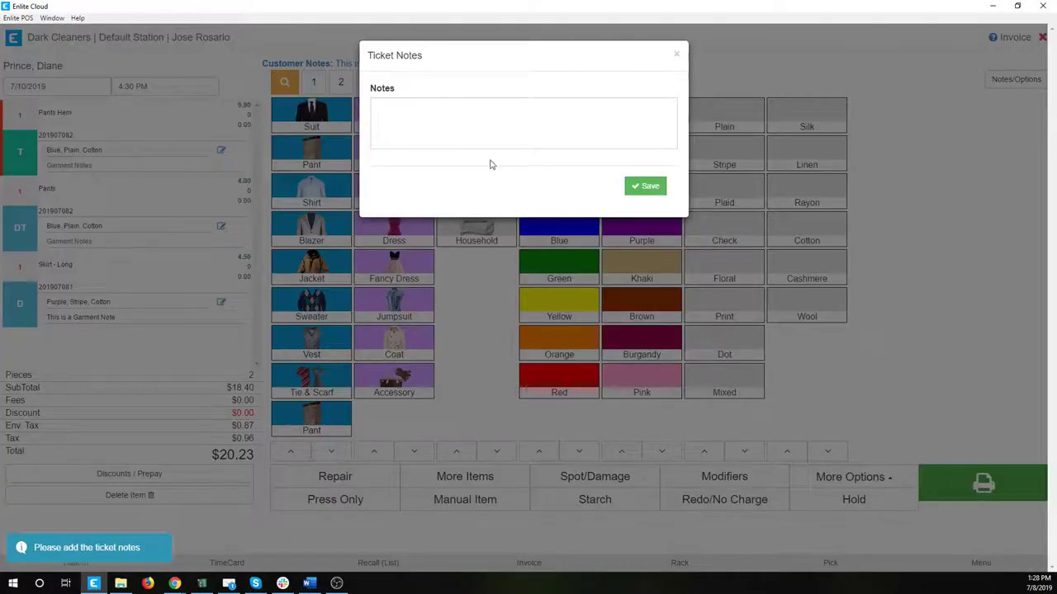
click(642, 186)
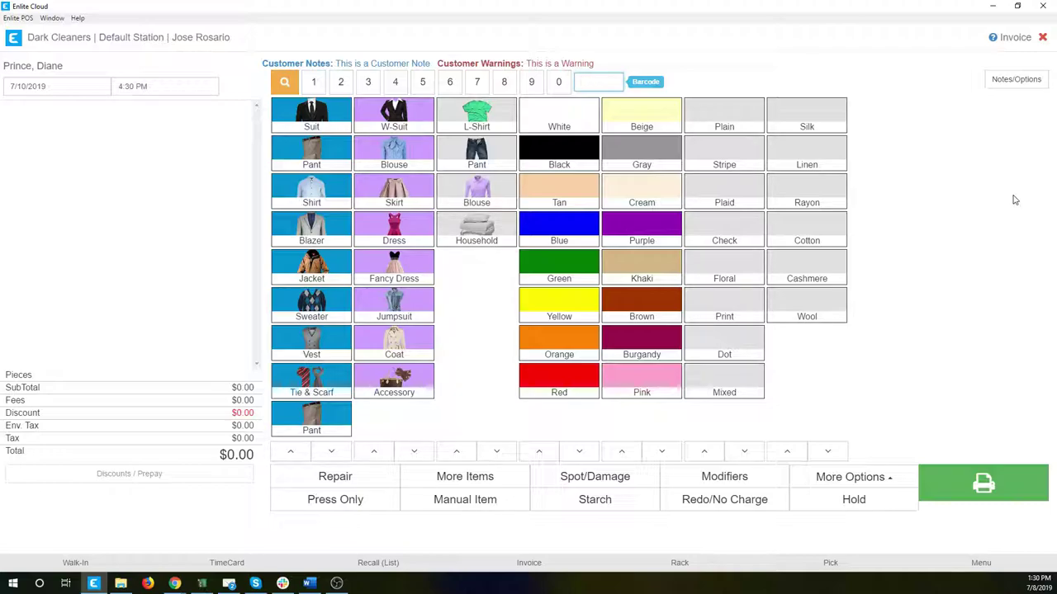
Retrieve the skirt (201907081) and pants (201907082) by barcode onto the new ticket.
text(201907081)
key(Return)
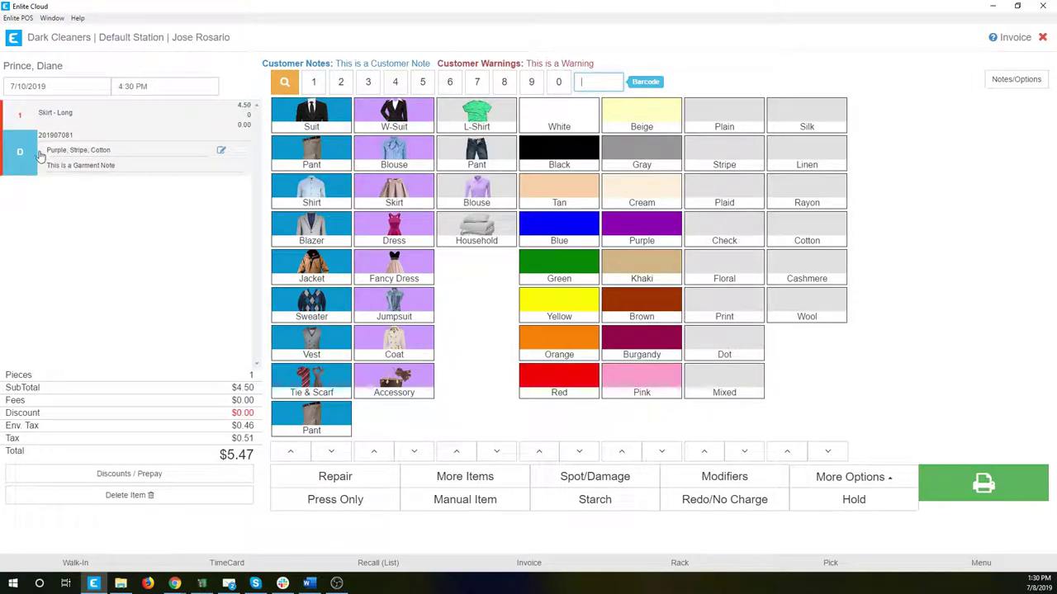
click(96, 151)
text(201907082)
key(Return)
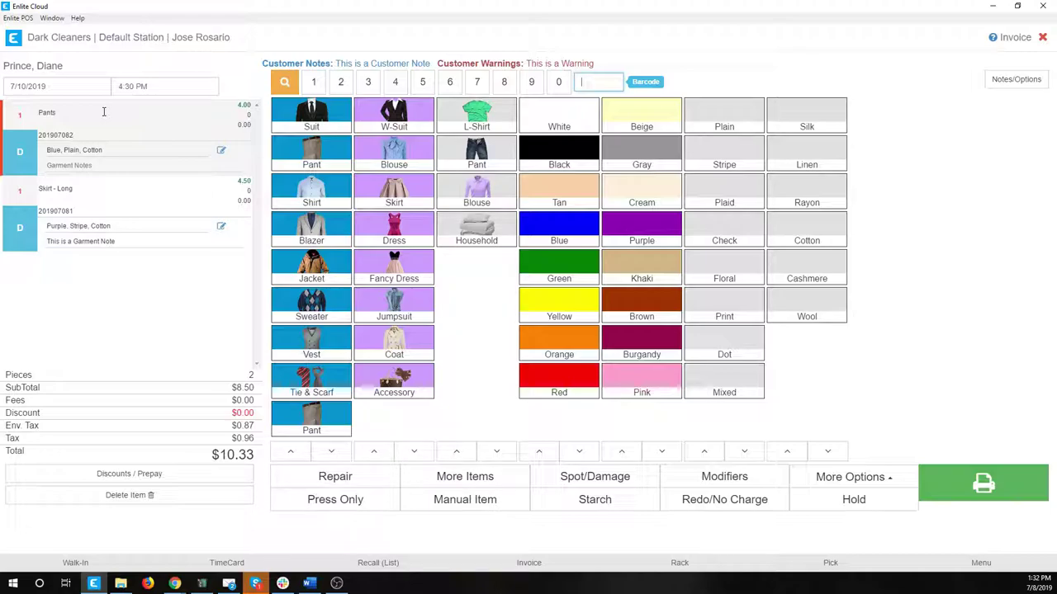
Delete the remaining Pants item so the ticket is empty at $0.00.
click(108, 497)
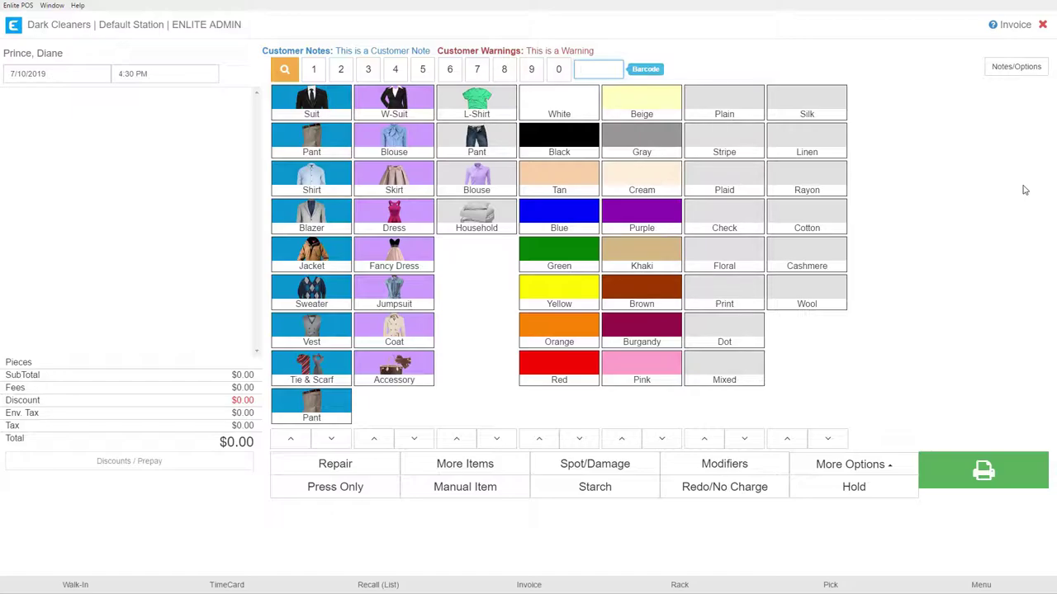
Add a Dress Shirt, Blazer, New Sweater and Child Vest, totalling $48.32.
click(311, 173)
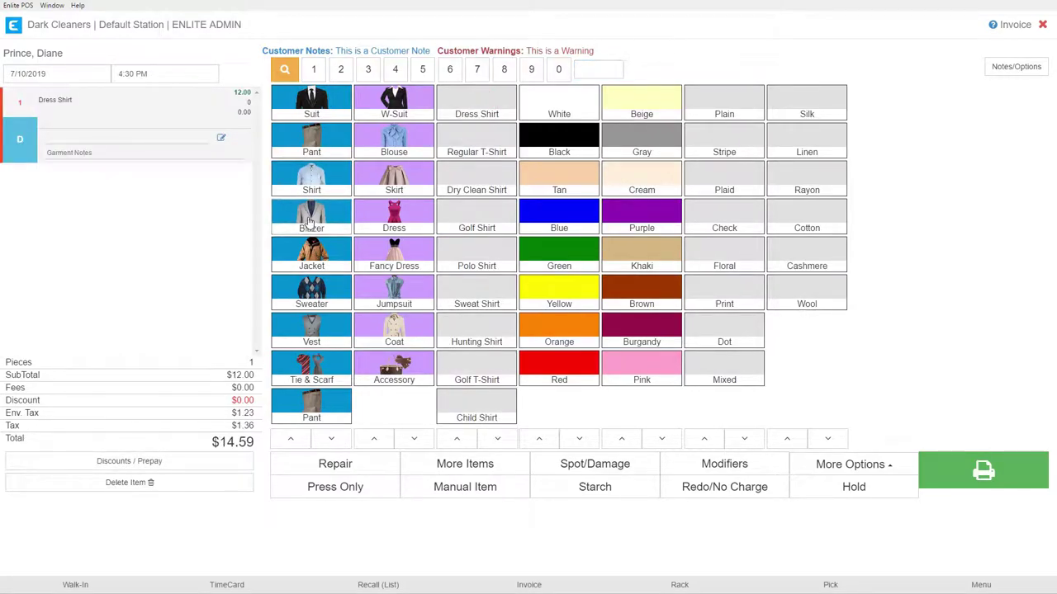
click(310, 220)
click(307, 289)
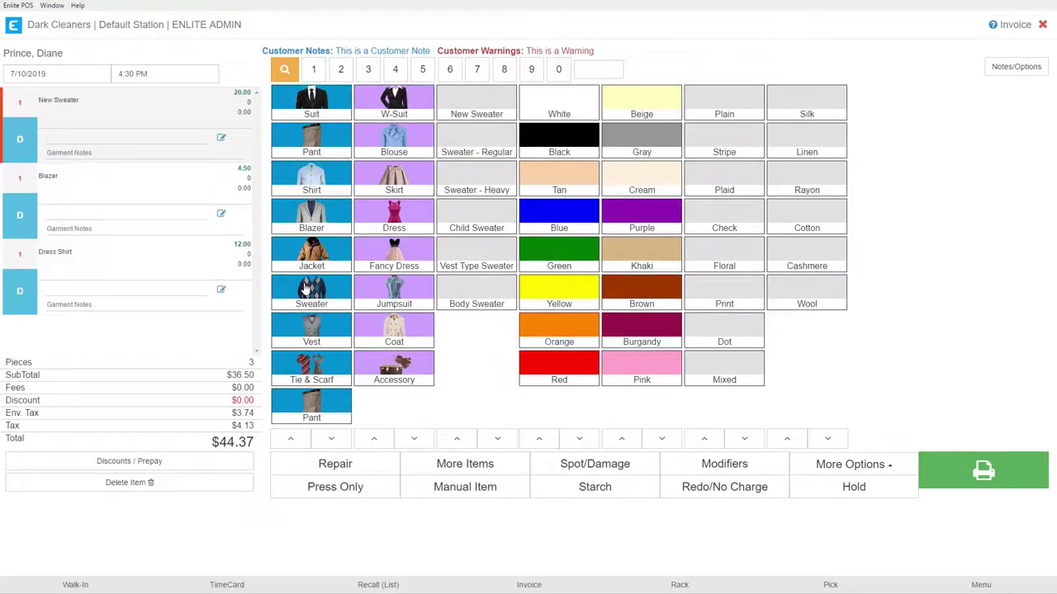
click(306, 330)
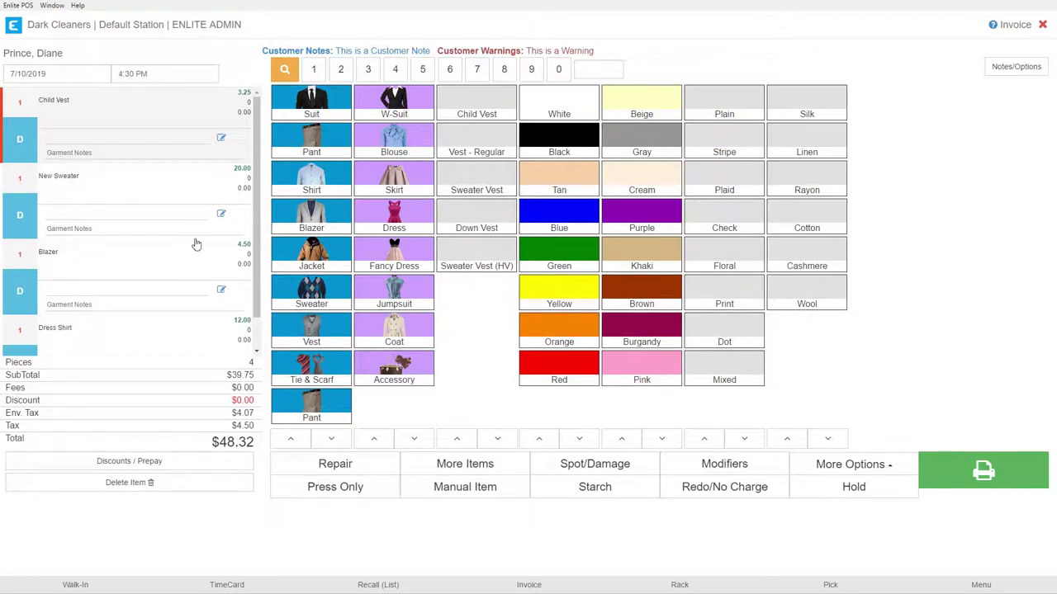
scroll(112, 178, down, 1)
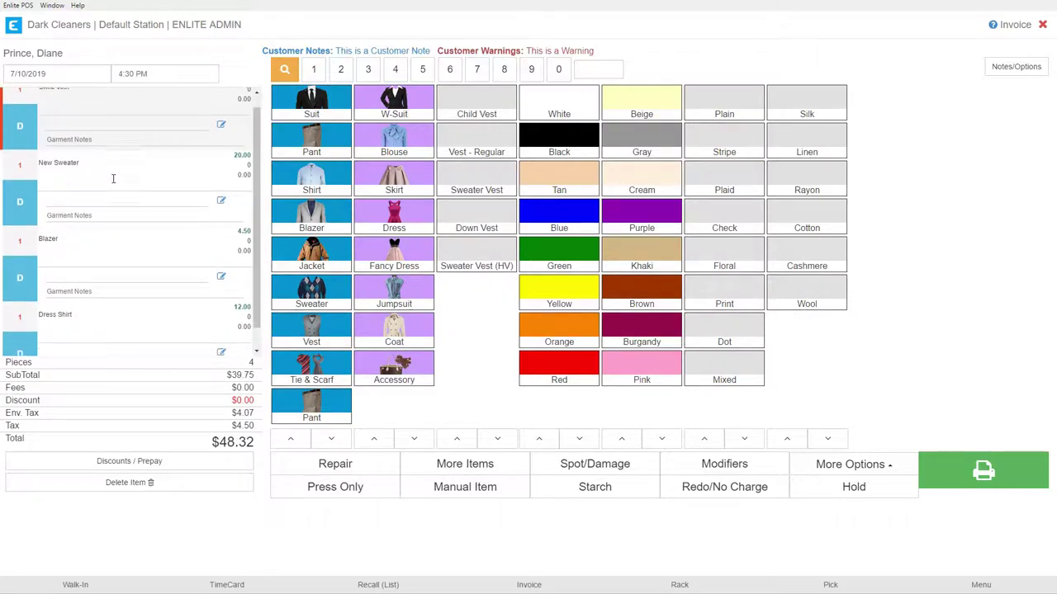
scroll(112, 177, up, 1)
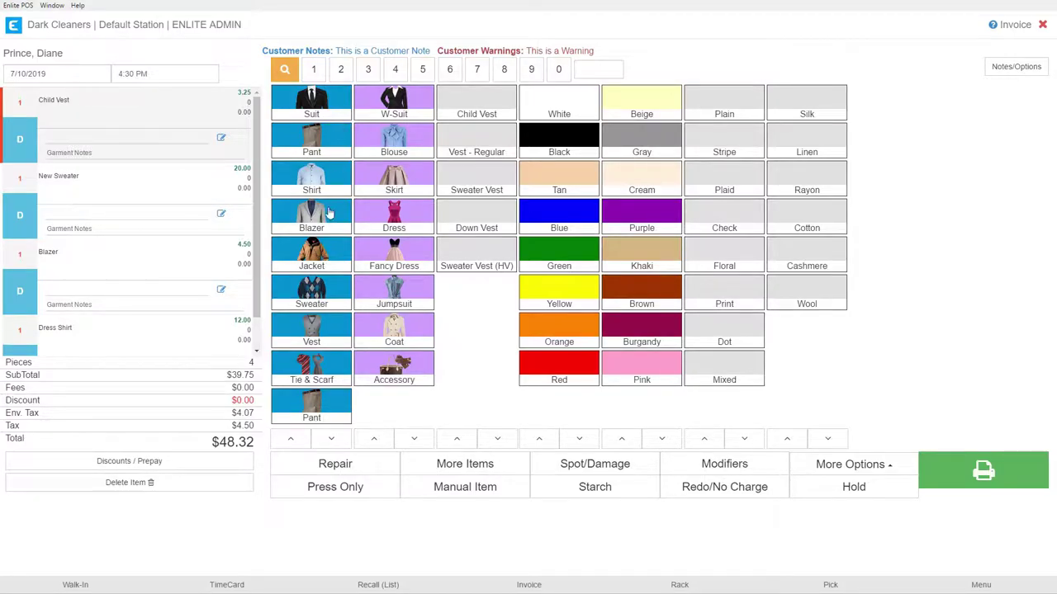
Describe the Child Vest as Blue, Plaid, Rayon in its garment notes.
click(81, 137)
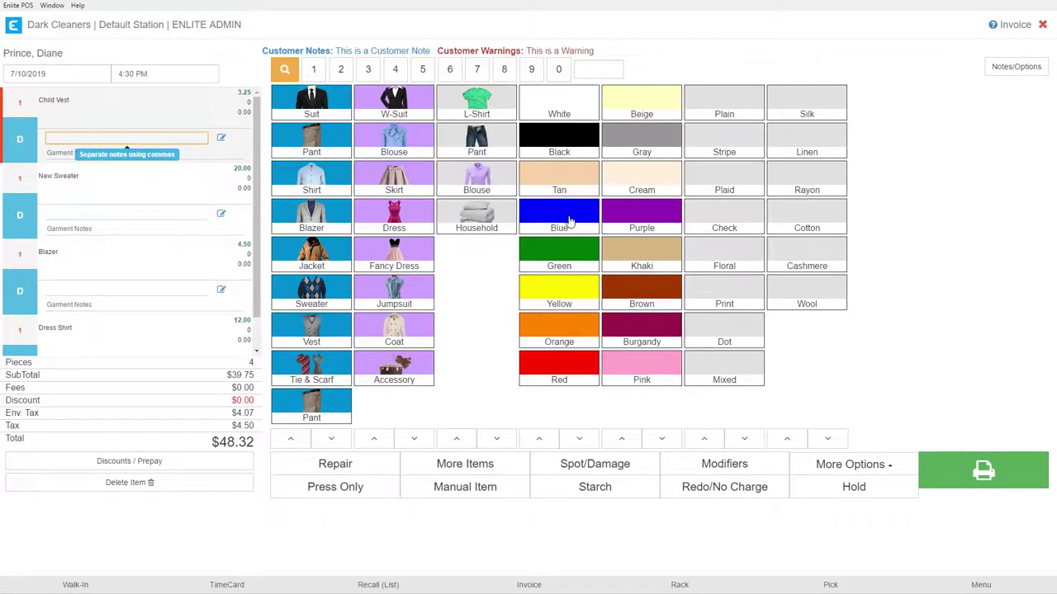
click(568, 222)
click(726, 186)
click(807, 187)
Describe the New Sweater as Green, Floral, Cashmere in its garment notes.
click(88, 213)
click(557, 257)
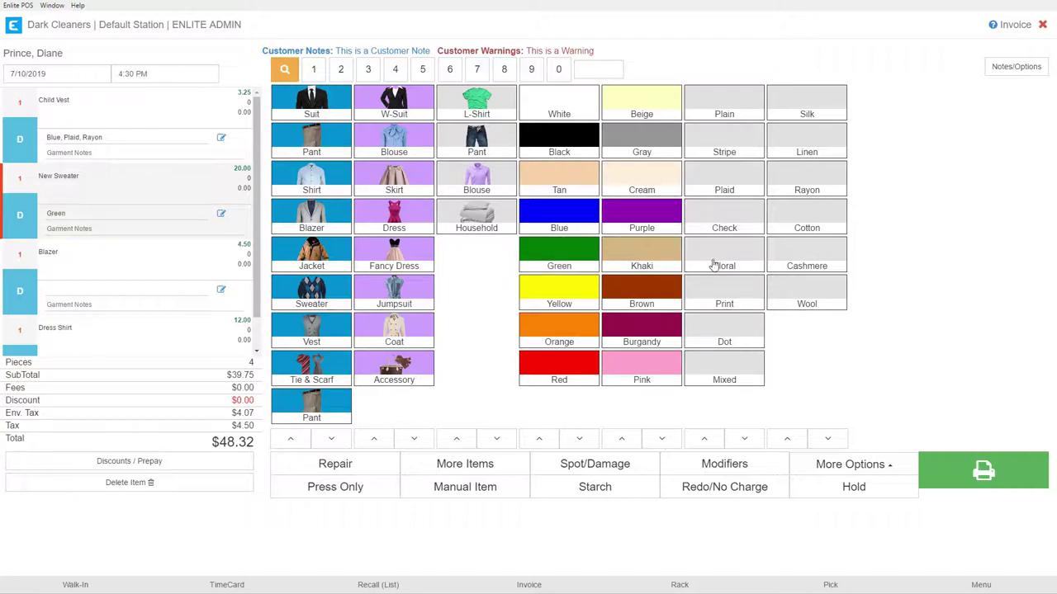
click(717, 261)
click(811, 258)
With the Child Vest line selected, enter barcode H0000255 to number the four items through H0000258.
click(174, 108)
click(599, 68)
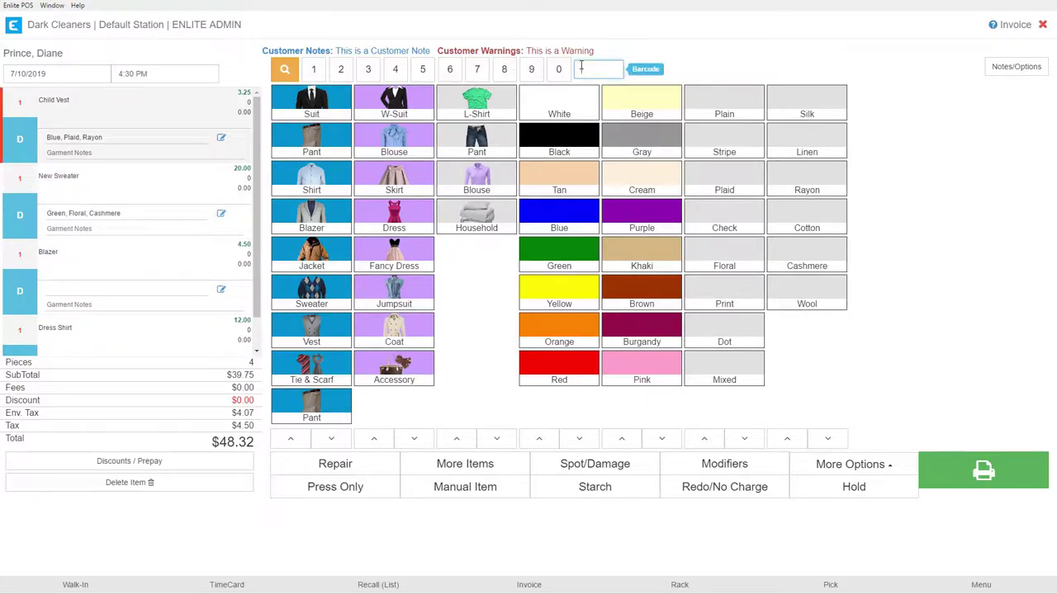
text(10000255)
text(5)
key(Left)
key(Left)
key(Right)
key(Right)
key(Right)
key(Right)
key(Right)
key(Return)
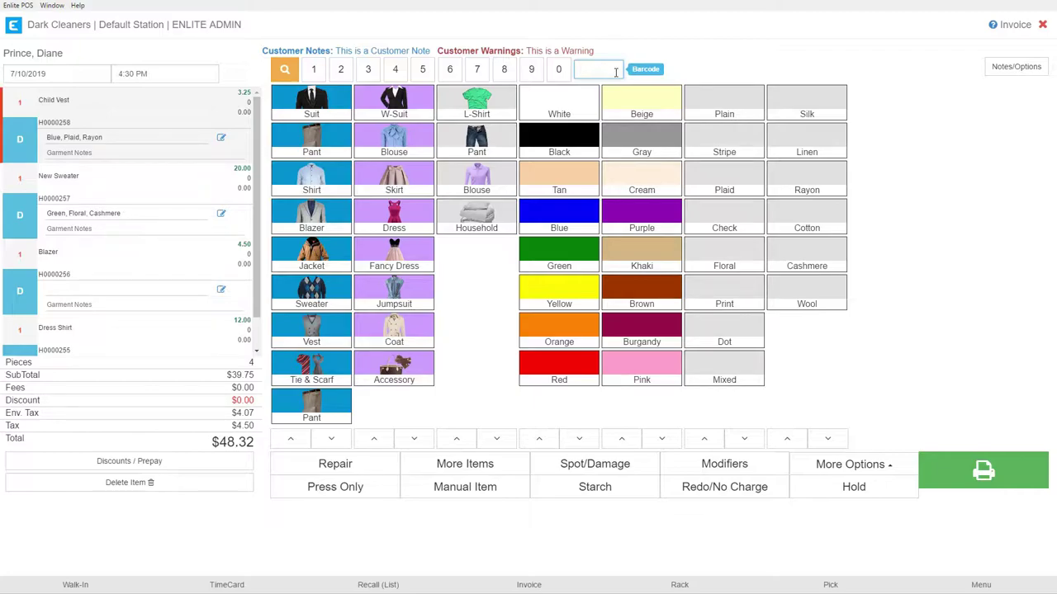
Scroll the invoice down and back up to review the four barcoded items totalling $48.32.
scroll(83, 329, down, 1)
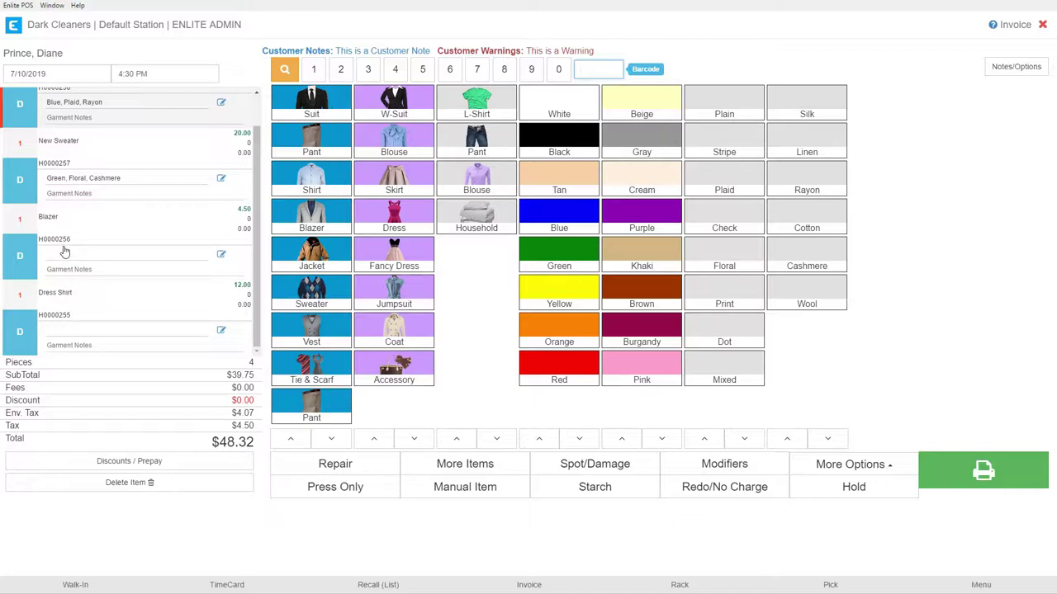
scroll(71, 266, up, 1)
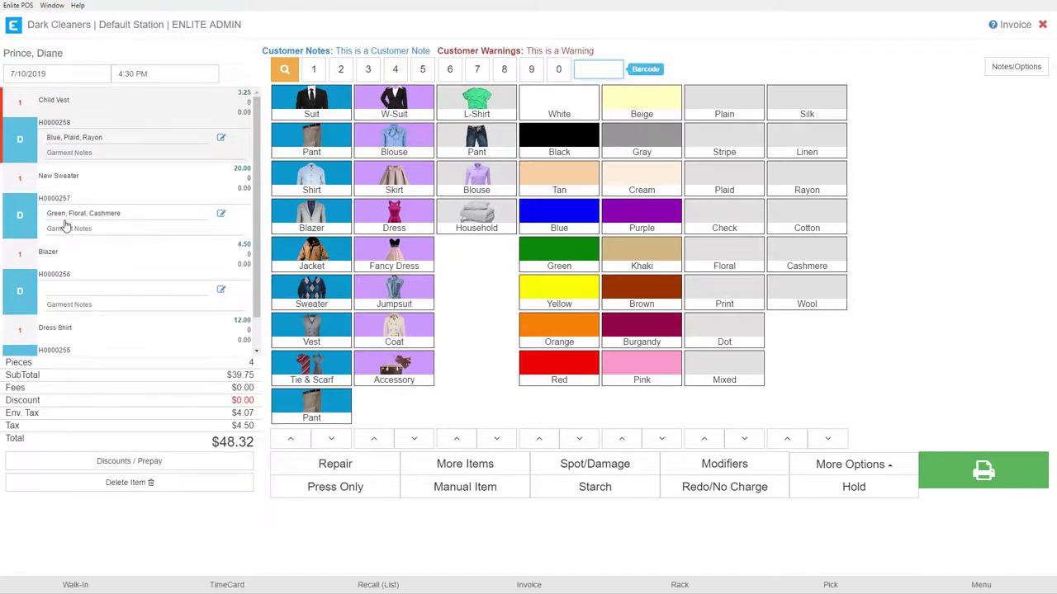